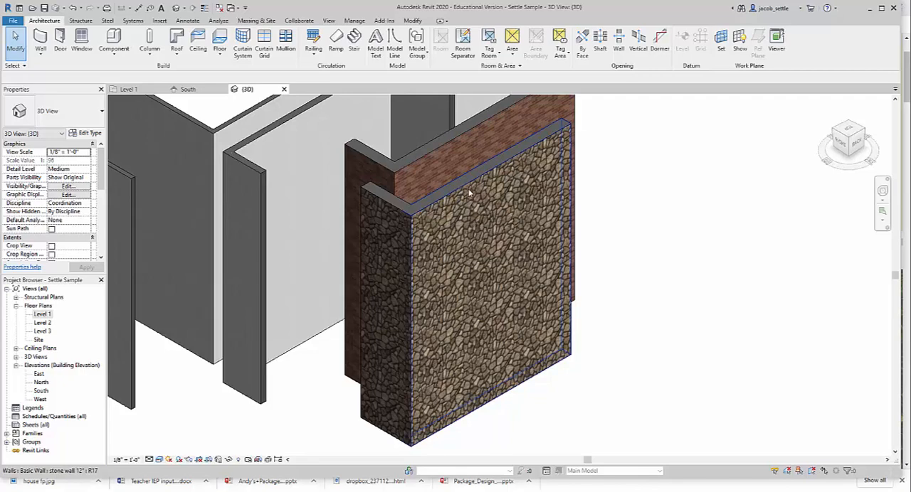
{"action": "left_click", "coordinate": [398, 177]}
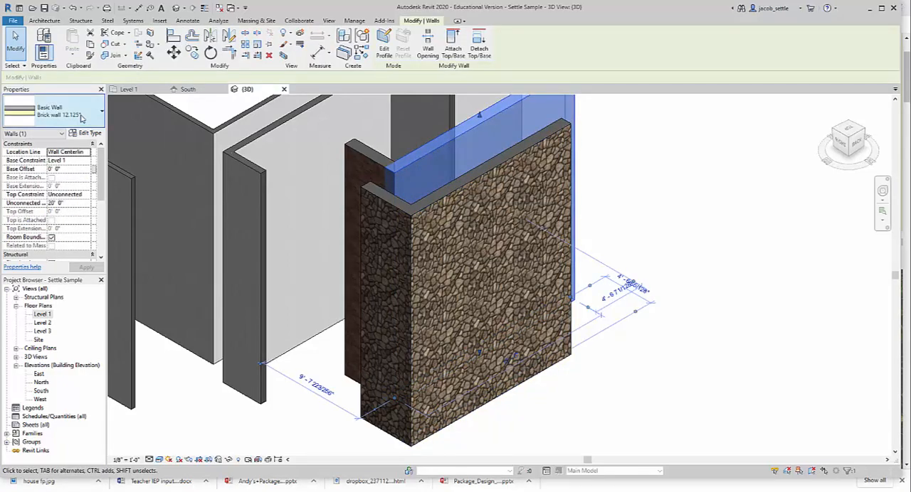
{"action": "left_click", "coordinate": [88, 134]}
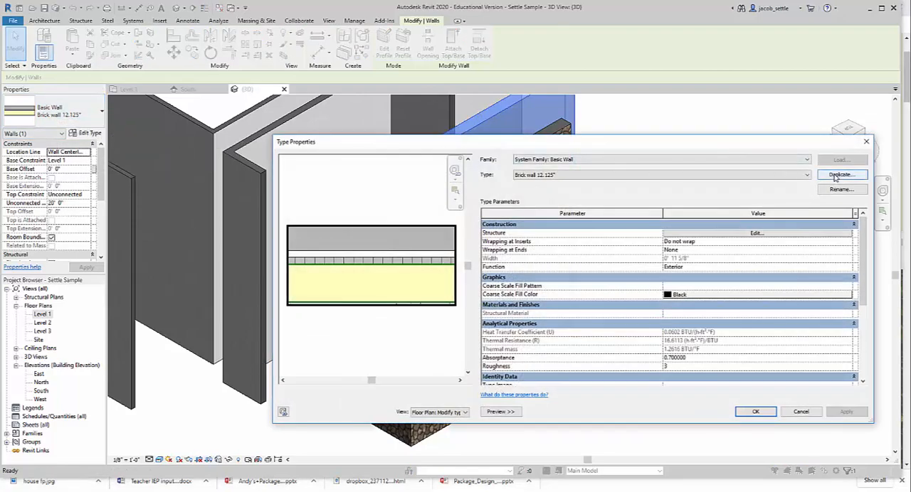
{"action": "left_click", "coordinate": [866, 141]}
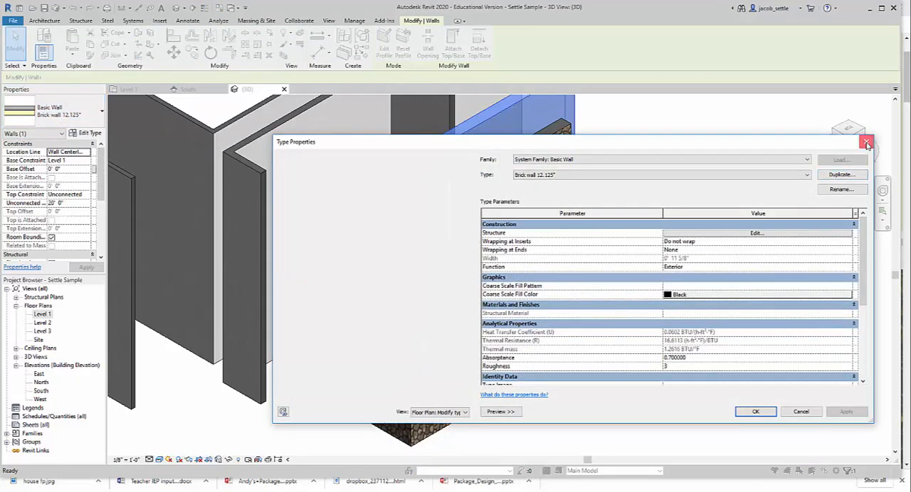
{"action": "left_click", "coordinate": [628, 154]}
- Open the material choices for the exterior Finish 2 layer in the structure of the front stone wall's type
{"action": "left_click", "coordinate": [543, 148]}
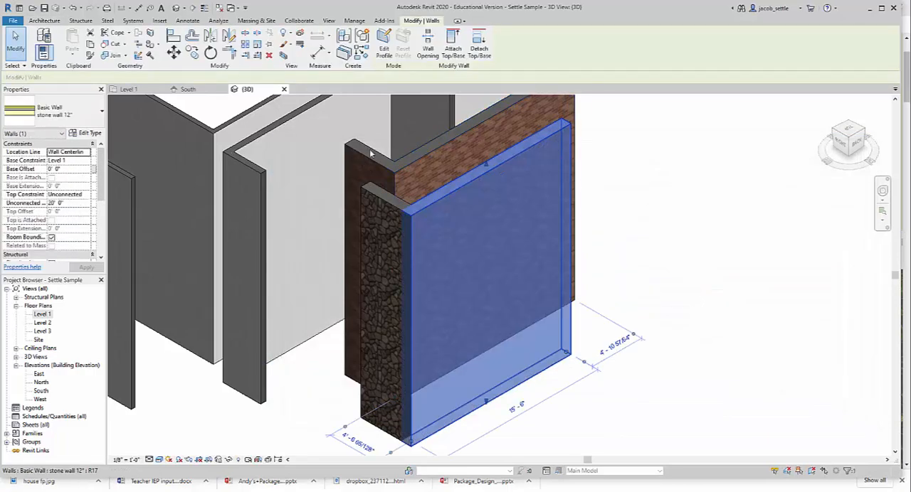
{"action": "left_click", "coordinate": [90, 134]}
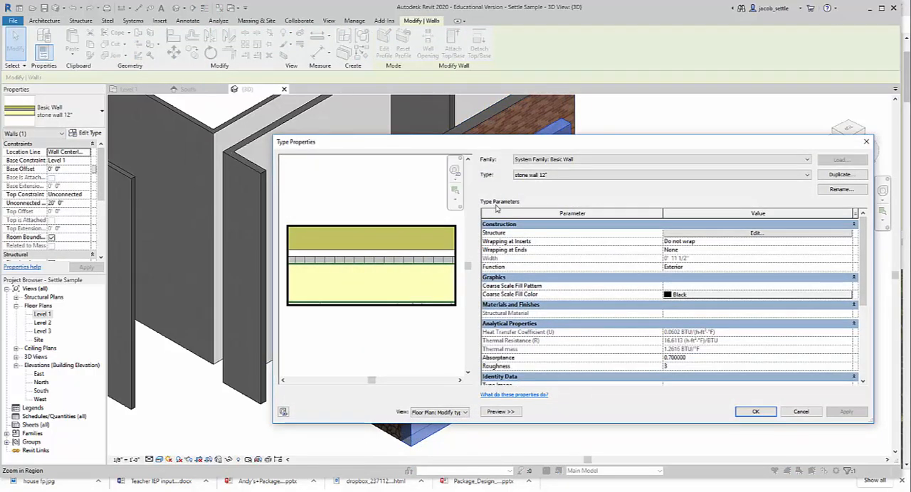
{"action": "left_click", "coordinate": [756, 233]}
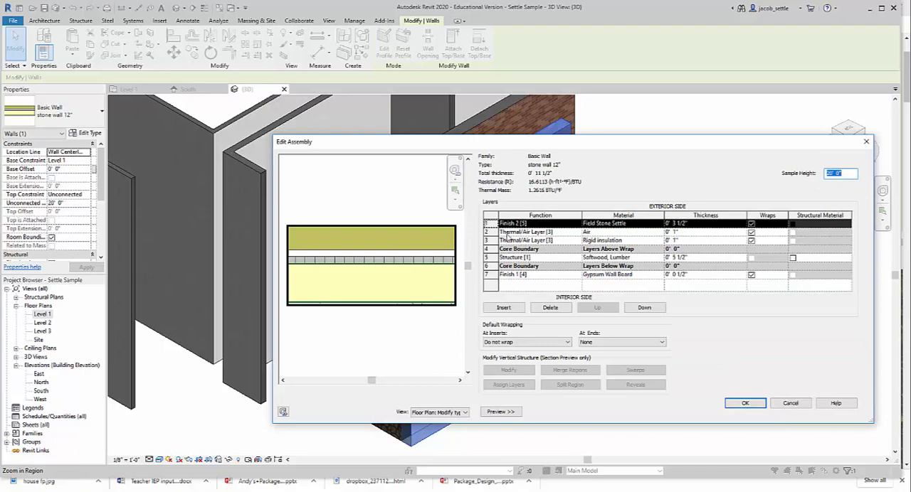
{"action": "left_click", "coordinate": [658, 223]}
{"action": "left_click", "coordinate": [658, 223]}
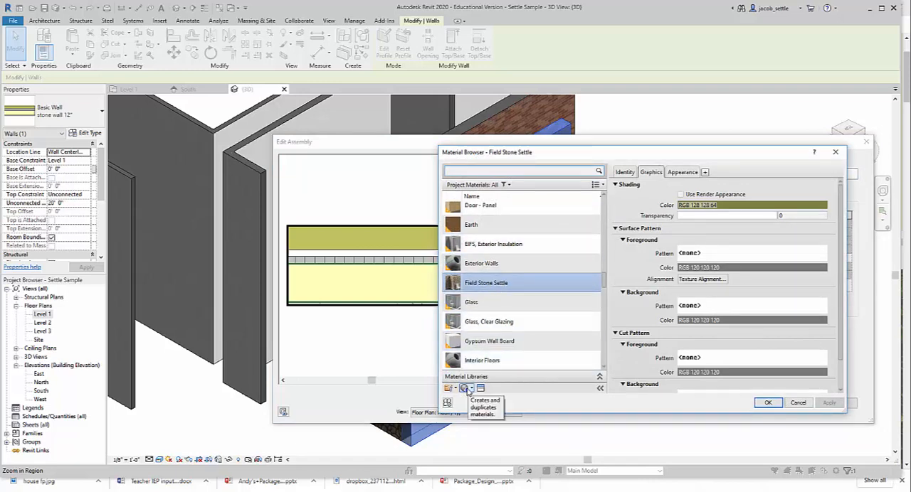
- Create a new material in the project materials
{"action": "left_click", "coordinate": [467, 388]}
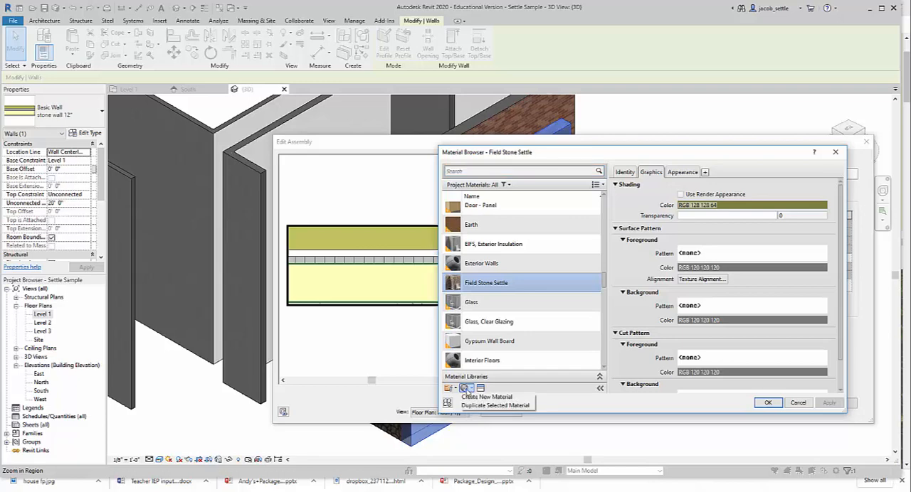
{"action": "left_click", "coordinate": [467, 394]}
{"action": "left_click", "coordinate": [468, 390]}
{"action": "left_click", "coordinate": [482, 399]}
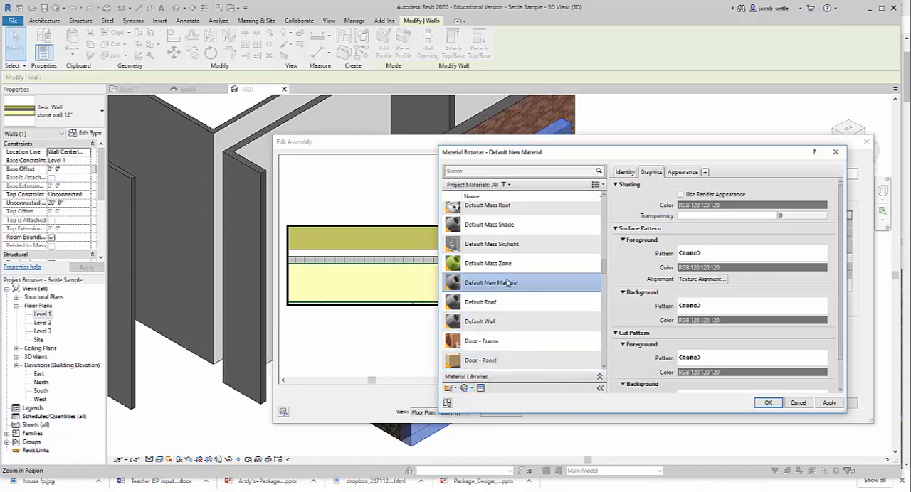
- Rename the new material as "stone sample 2"
{"action": "left_click", "coordinate": [624, 175]}
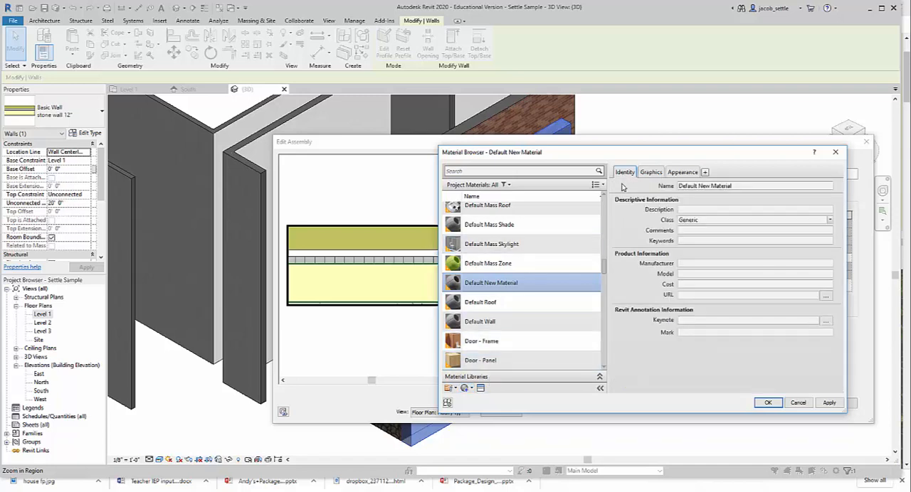
{"action": "left_click", "coordinate": [732, 185]}
{"action": "left_click", "coordinate": [738, 186]}
{"action": "left_click_drag", "start_coordinate": [740, 186], "coordinate": [656, 191]}
{"action": "left_click_drag", "start_coordinate": [747, 186], "coordinate": [671, 186]}
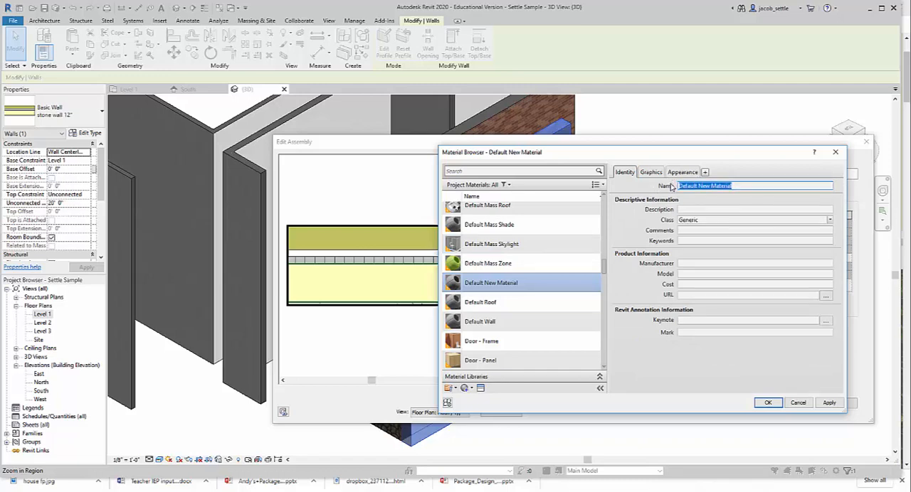
{"action": "type", "text": "stone sample 2"}
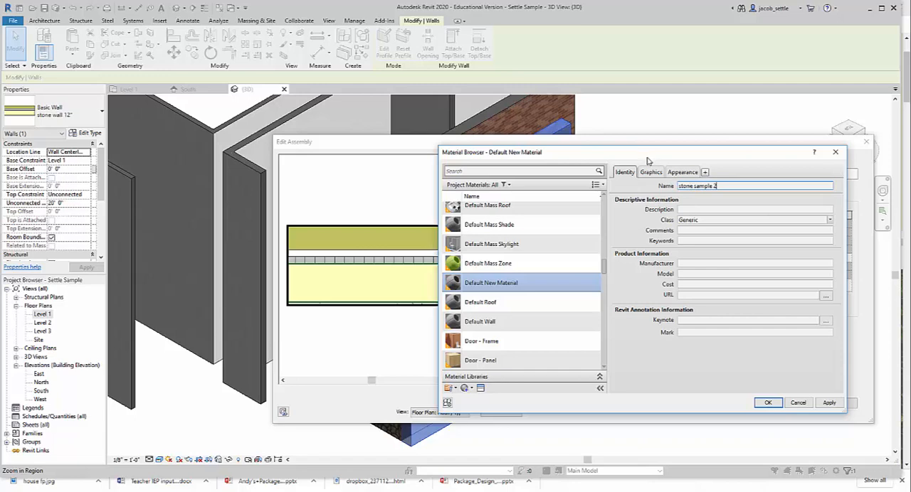
{"action": "scroll", "coordinate": [526, 249], "scroll_direction": "up", "scroll_amount": 1}
{"action": "double_click", "coordinate": [687, 185]}
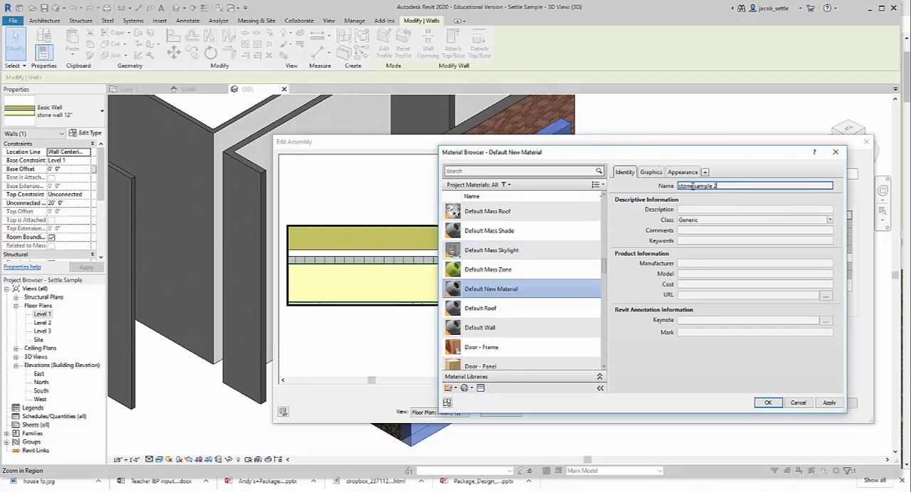
{"action": "left_click", "coordinate": [650, 171]}
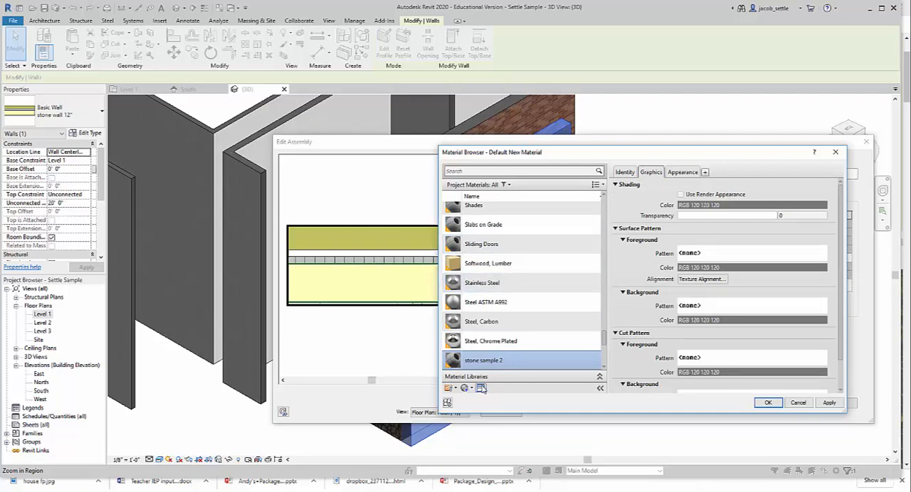
- Search the asset library for "stone" and replace the material's appearance with the Masonry asset Fieldstone - Uncoarsed Weathered
{"action": "left_click", "coordinate": [481, 387]}
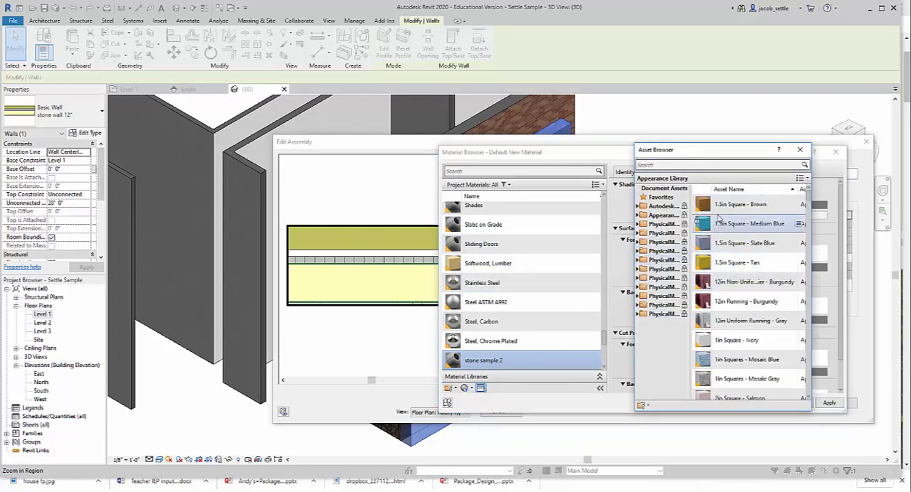
{"action": "left_click", "coordinate": [699, 164]}
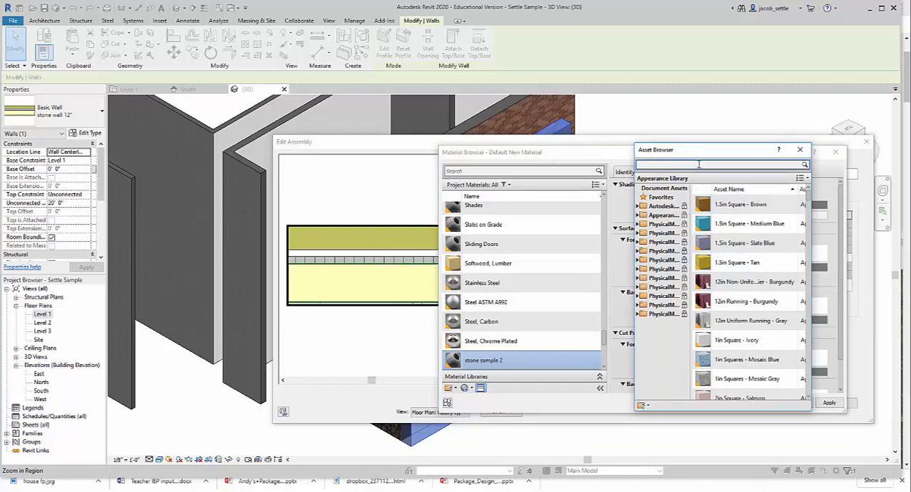
{"action": "key", "text": "Return"}
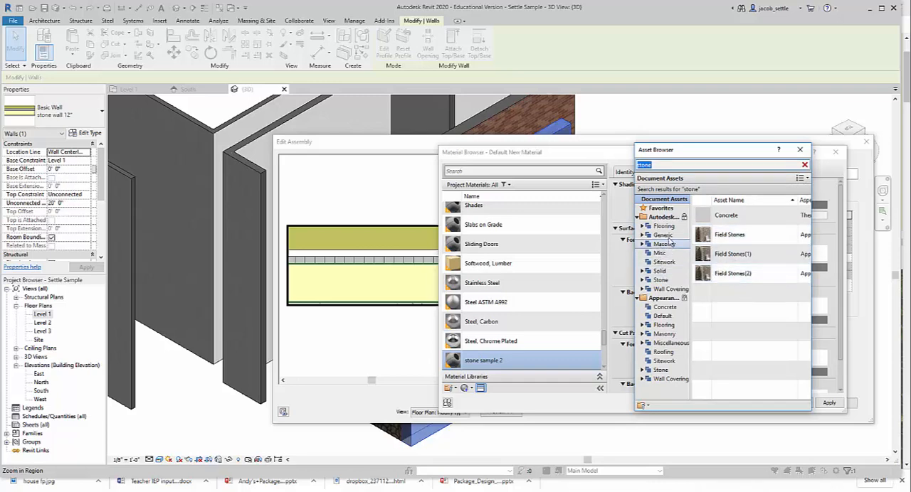
{"action": "left_click", "coordinate": [662, 280]}
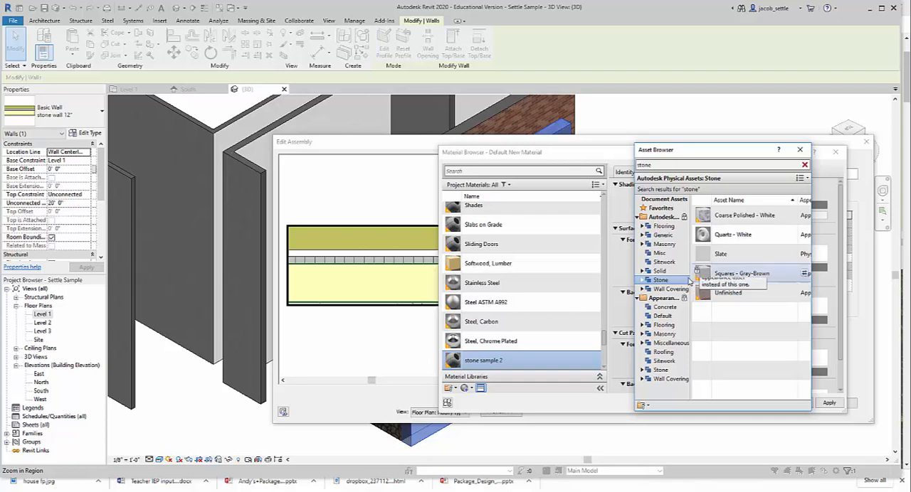
{"action": "left_click", "coordinate": [663, 244]}
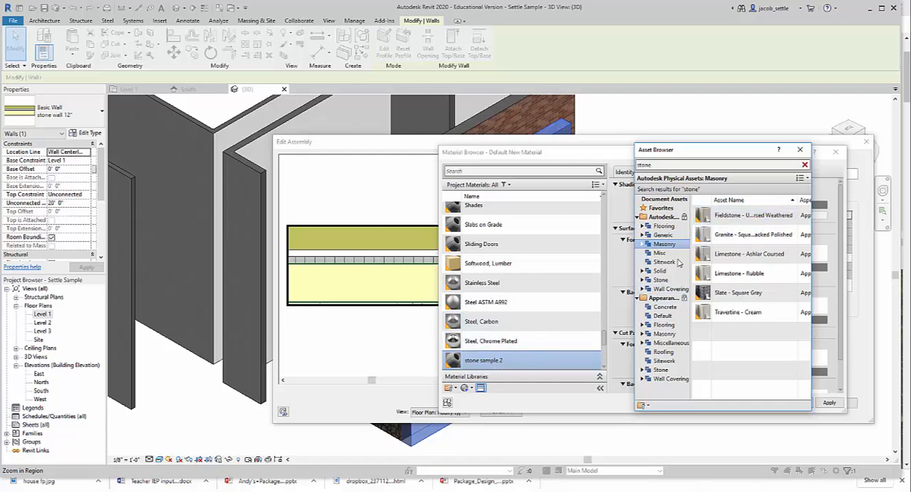
{"action": "right_click", "coordinate": [783, 215]}
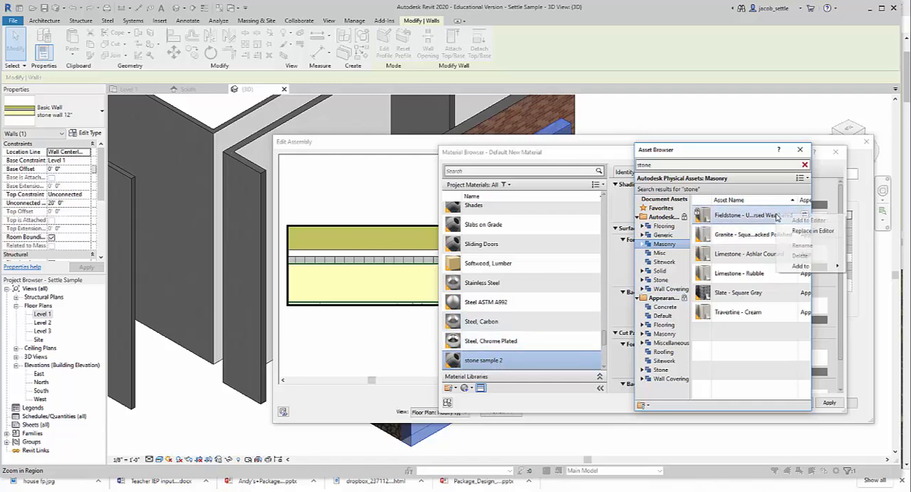
{"action": "left_click", "coordinate": [811, 231]}
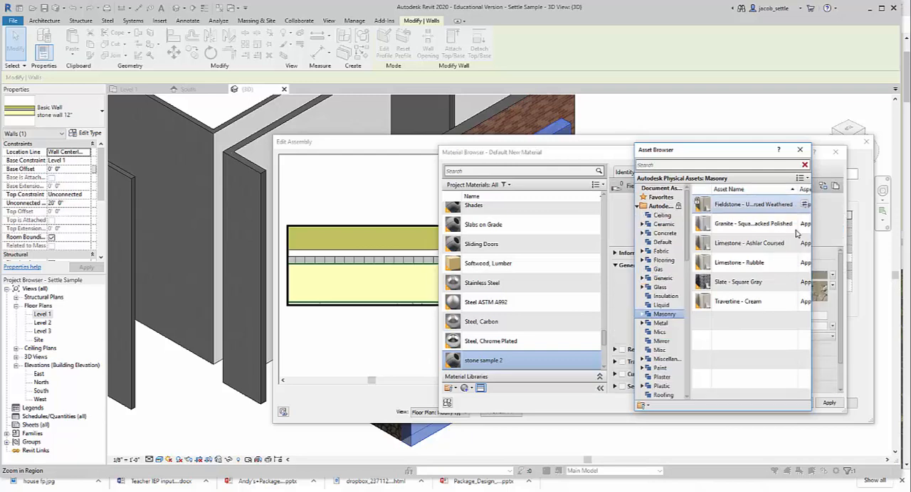
{"action": "left_click", "coordinate": [458, 363]}
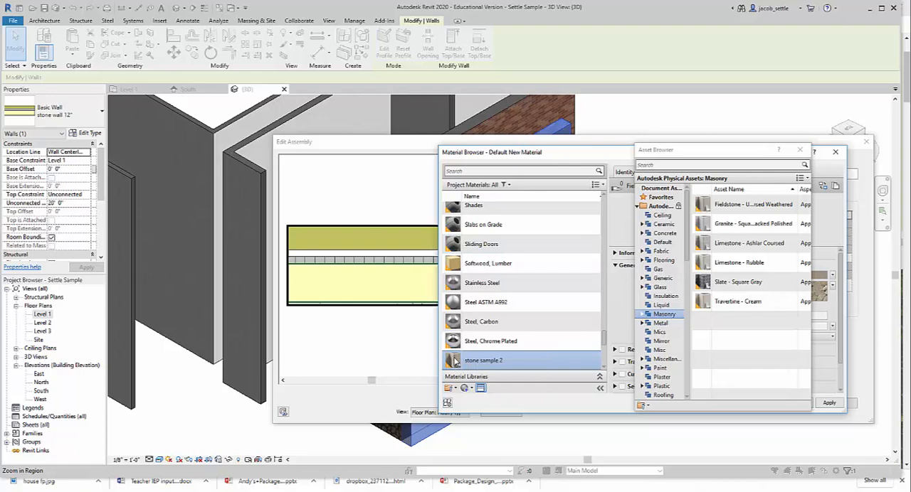
{"action": "left_click", "coordinate": [800, 149]}
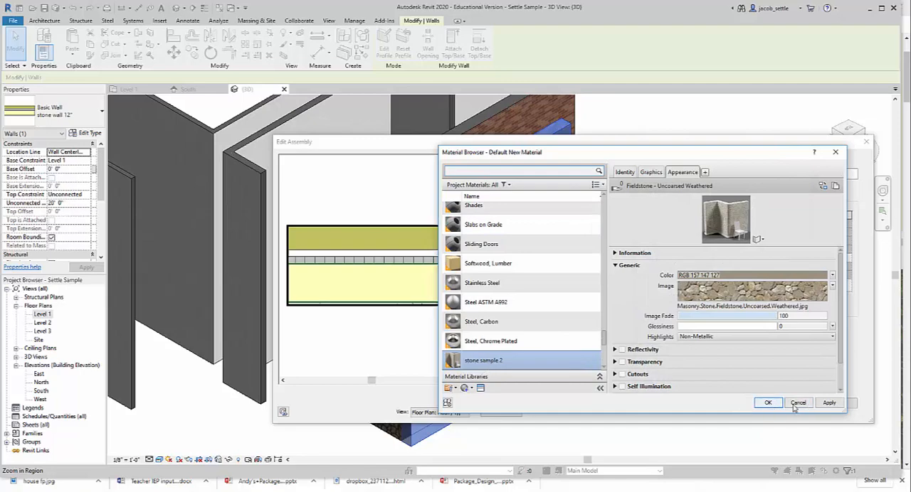
- Apply stone sample 2 to the exterior finish layer and accept the changes to the stone wall type
{"action": "left_click", "coordinate": [829, 402]}
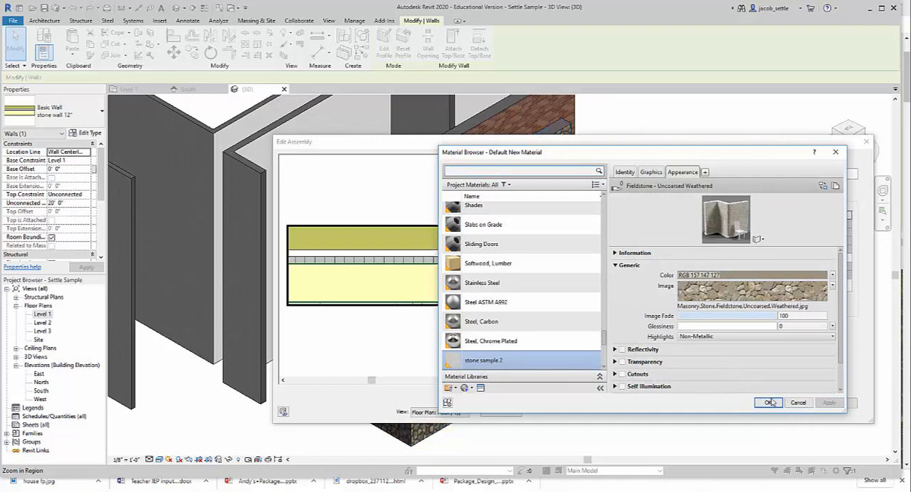
{"action": "left_click", "coordinate": [770, 403]}
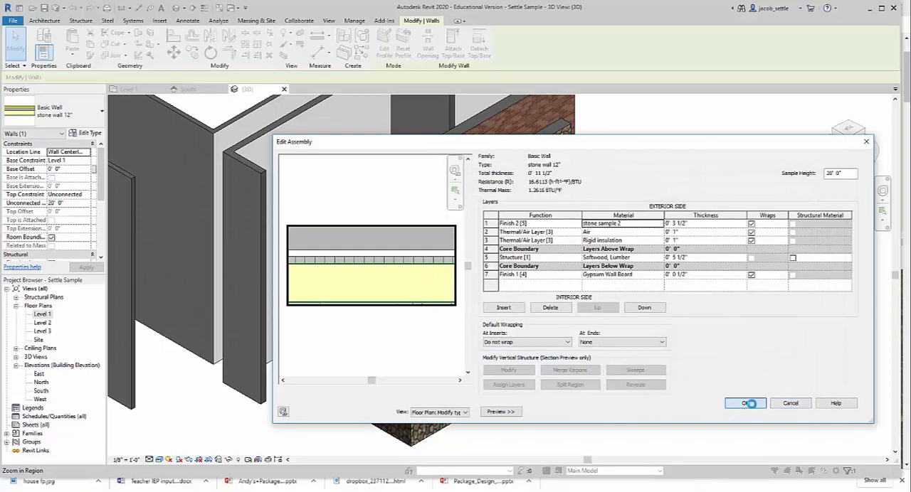
{"action": "left_click", "coordinate": [747, 403]}
{"action": "left_click", "coordinate": [857, 417]}
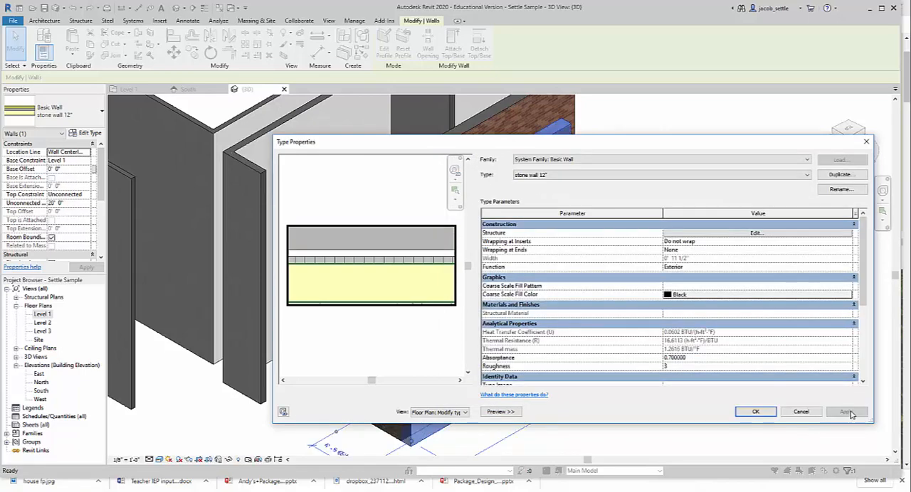
{"action": "left_click", "coordinate": [758, 412]}
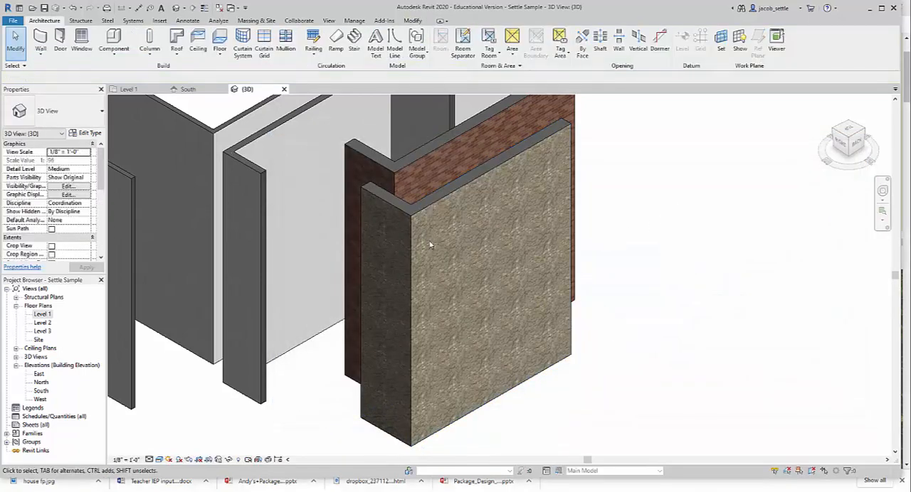
- Inspect the stone wall's new finish and compare the 3D view in the Shaded and Realistic visual styles
{"action": "scroll", "coordinate": [458, 240], "scroll_direction": "up", "scroll_amount": 5}
{"action": "scroll", "coordinate": [458, 240], "scroll_direction": "down", "scroll_amount": 4}
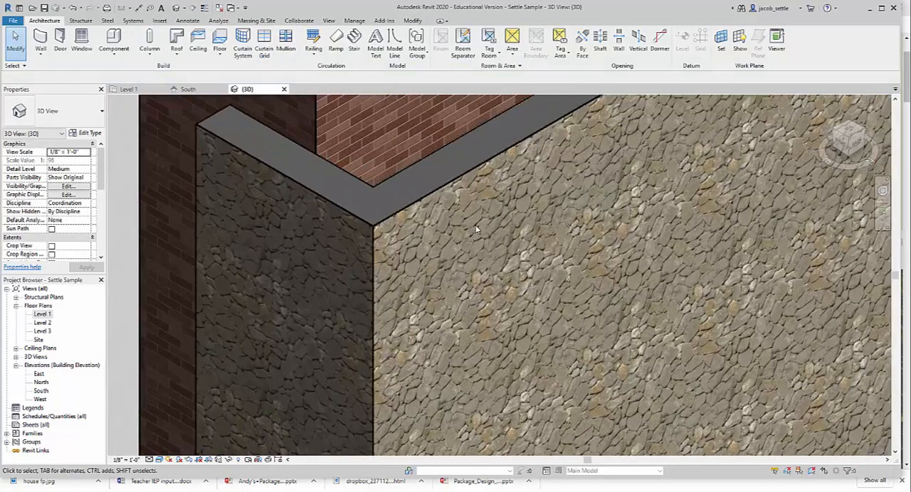
{"action": "left_click", "coordinate": [159, 459]}
{"action": "left_click", "coordinate": [171, 421]}
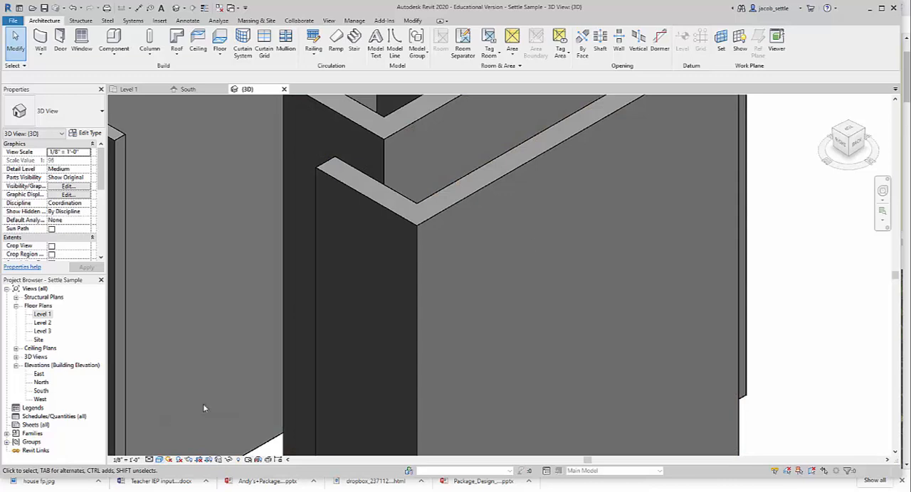
{"action": "scroll", "coordinate": [546, 224], "scroll_direction": "down", "scroll_amount": 6}
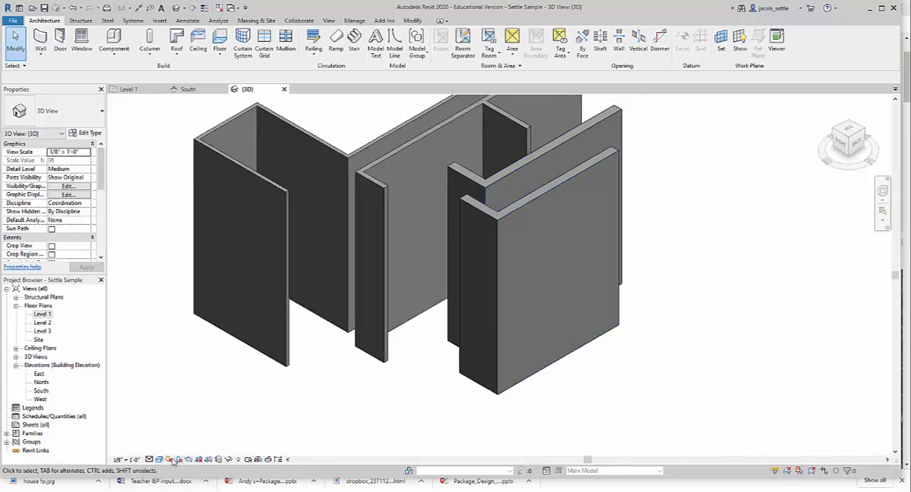
{"action": "left_click", "coordinate": [160, 460]}
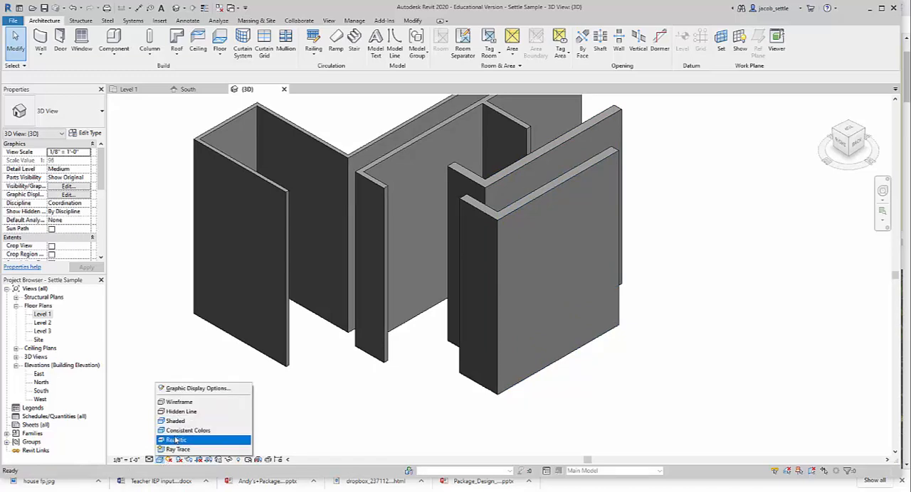
{"action": "left_click", "coordinate": [176, 440]}
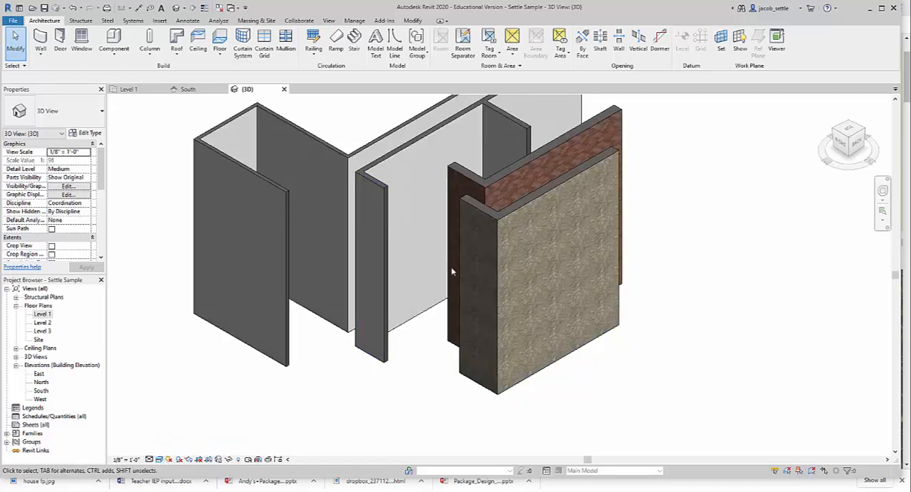
- Display the 3D view as Shaded and open the graphics settings of stone sample 2 from the stone wall's exterior finish layer
{"action": "left_click", "coordinate": [159, 460]}
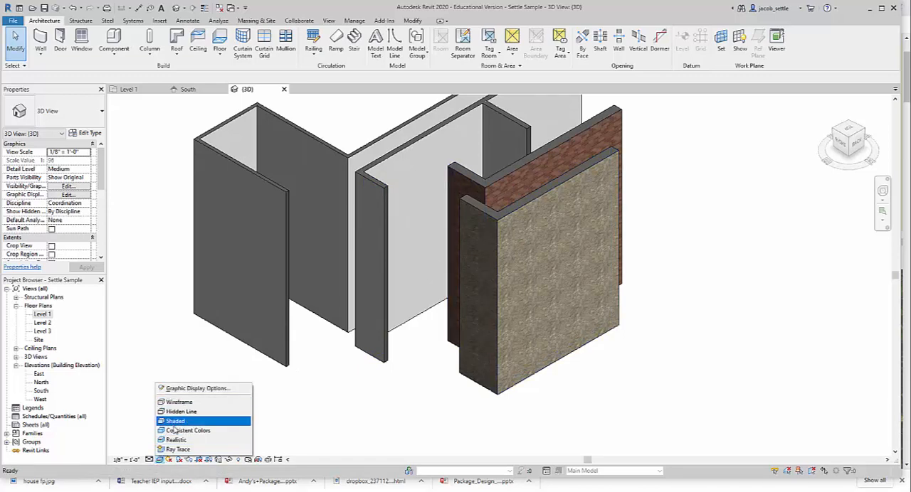
{"action": "left_click", "coordinate": [175, 422]}
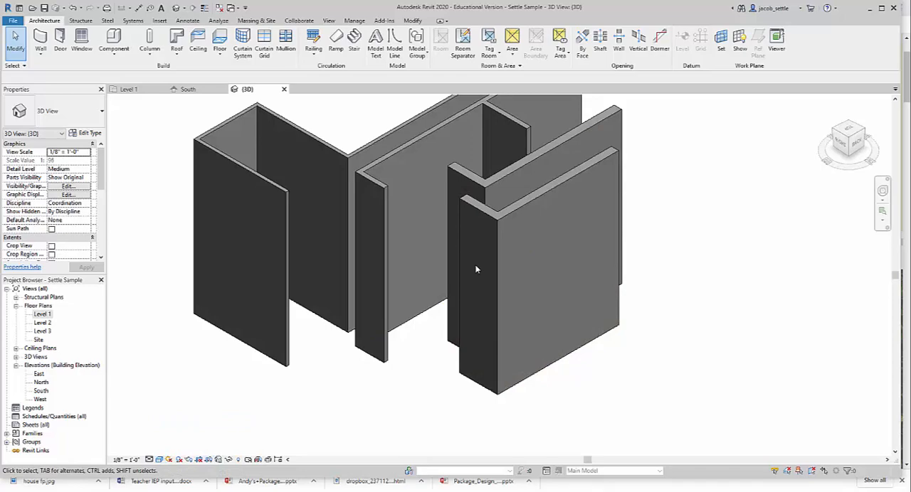
{"action": "left_click", "coordinate": [514, 211]}
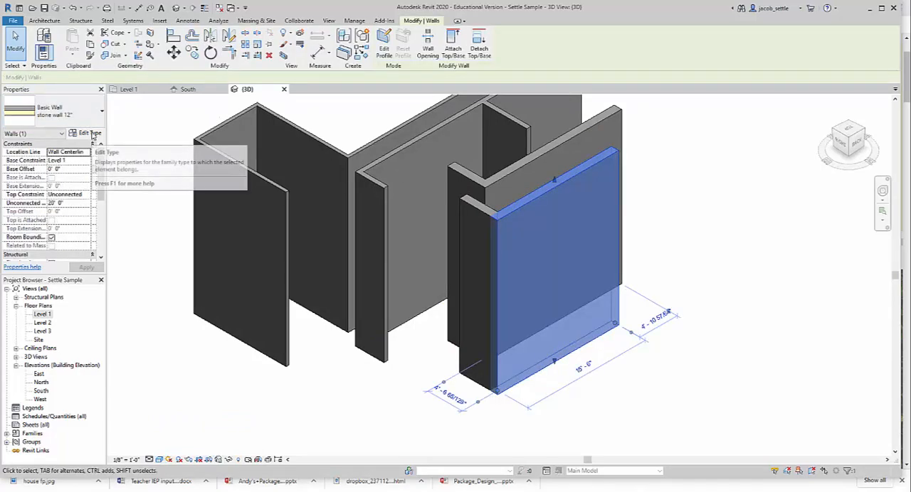
{"action": "left_click", "coordinate": [89, 133]}
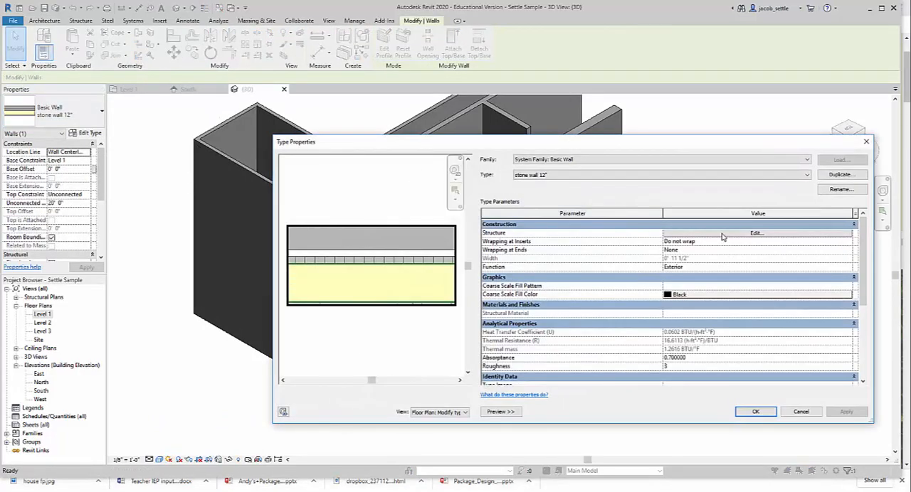
{"action": "left_click", "coordinate": [722, 235]}
{"action": "left_click", "coordinate": [649, 225]}
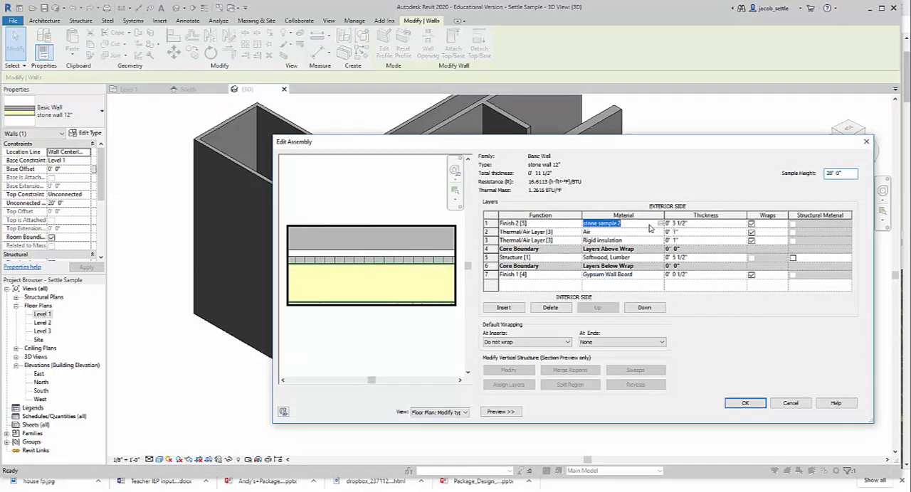
{"action": "left_click", "coordinate": [659, 223]}
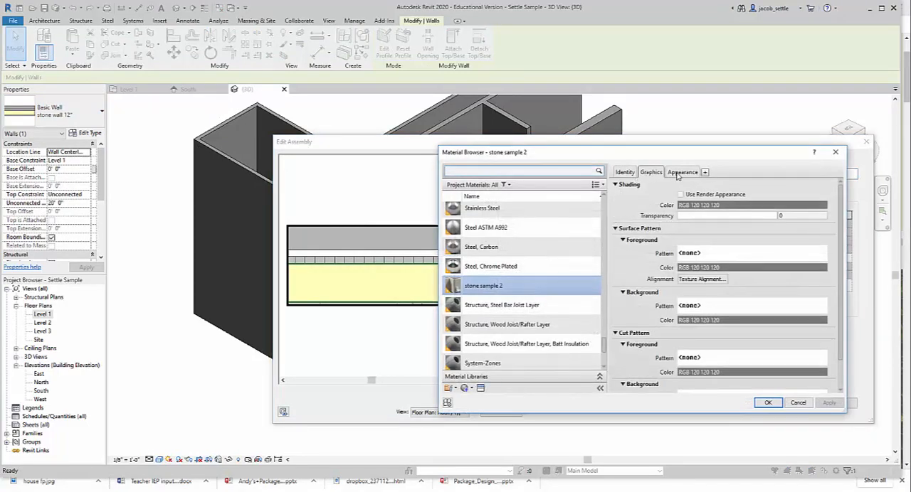
{"action": "left_click", "coordinate": [680, 173]}
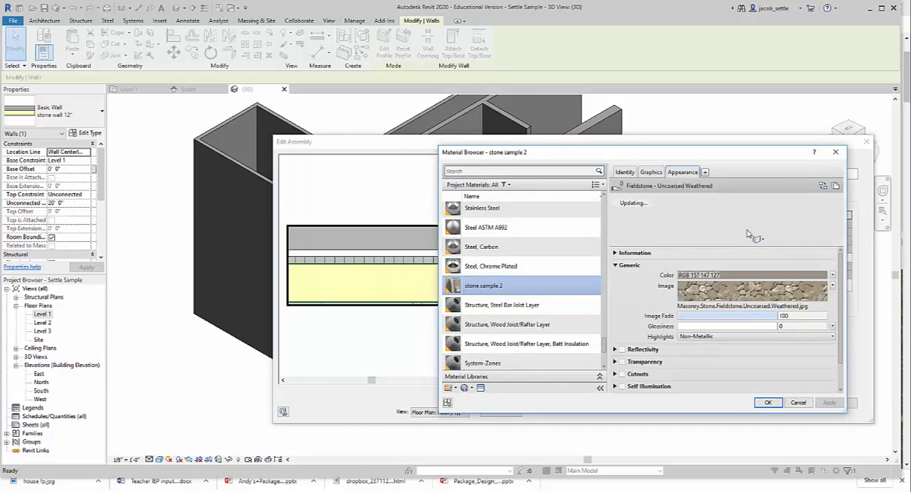
{"action": "left_click", "coordinate": [650, 173]}
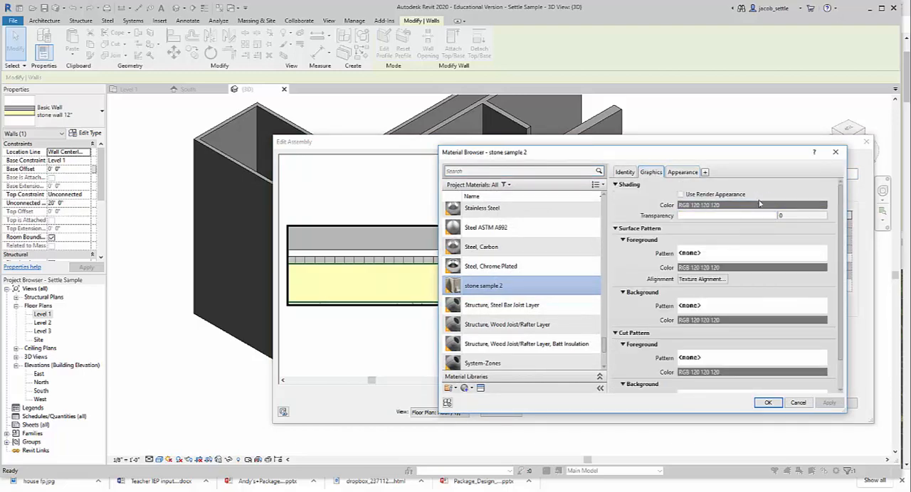
- Set the shading color of stone sample 2 to tan RGB 138-125-102 and accept the changes to the stone wall type
{"action": "left_click", "coordinate": [760, 206]}
{"action": "left_click", "coordinate": [667, 285]}
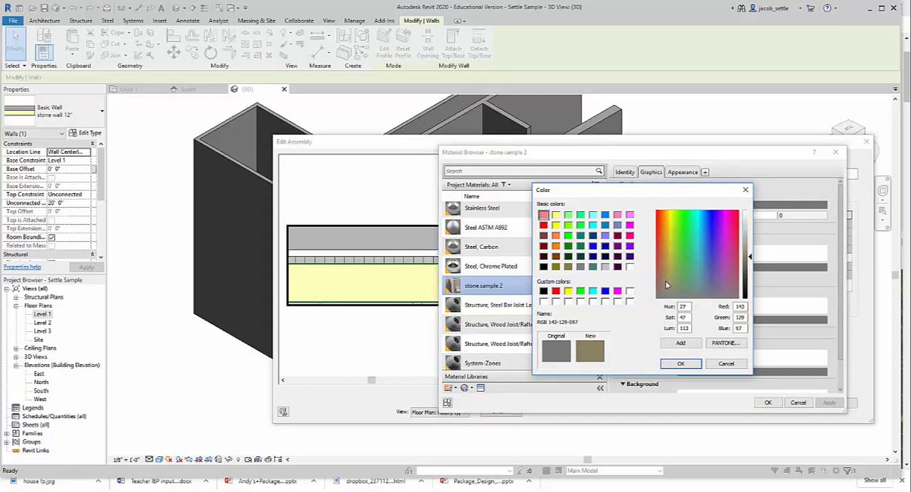
{"action": "left_click", "coordinate": [667, 288]}
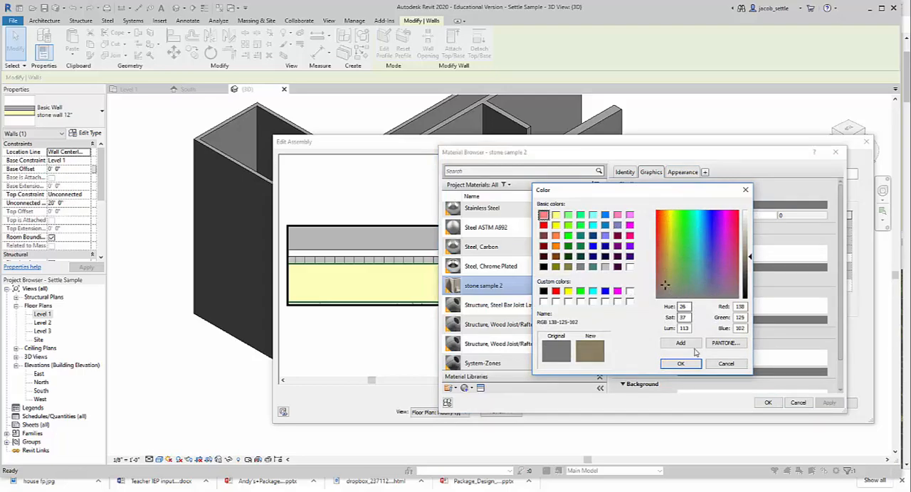
{"action": "left_click", "coordinate": [691, 366]}
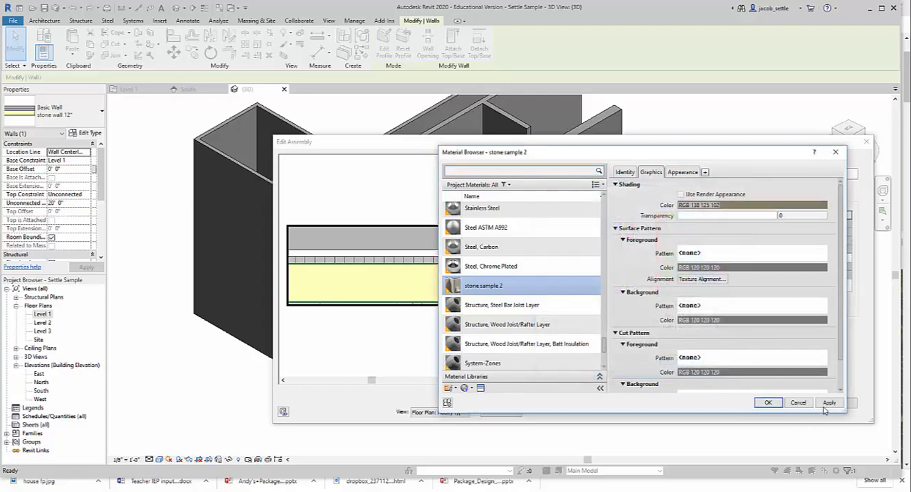
{"action": "left_click", "coordinate": [826, 405]}
{"action": "left_click", "coordinate": [767, 403]}
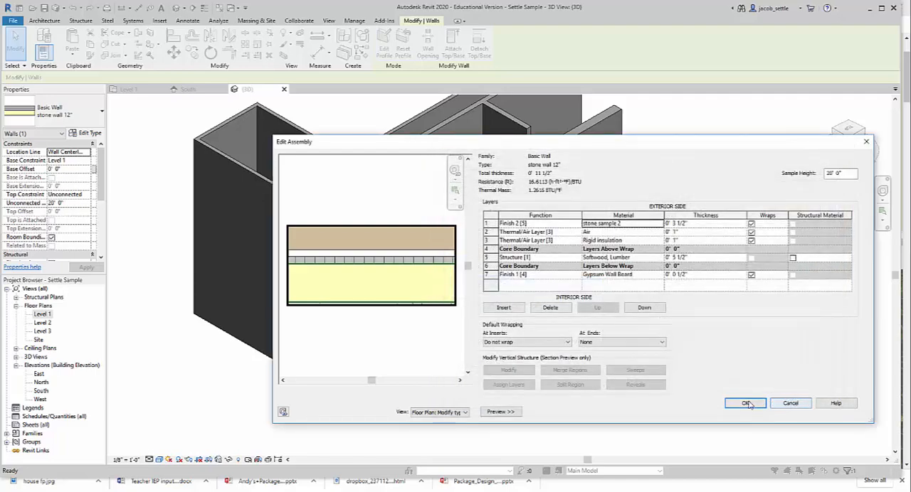
{"action": "left_click", "coordinate": [746, 404]}
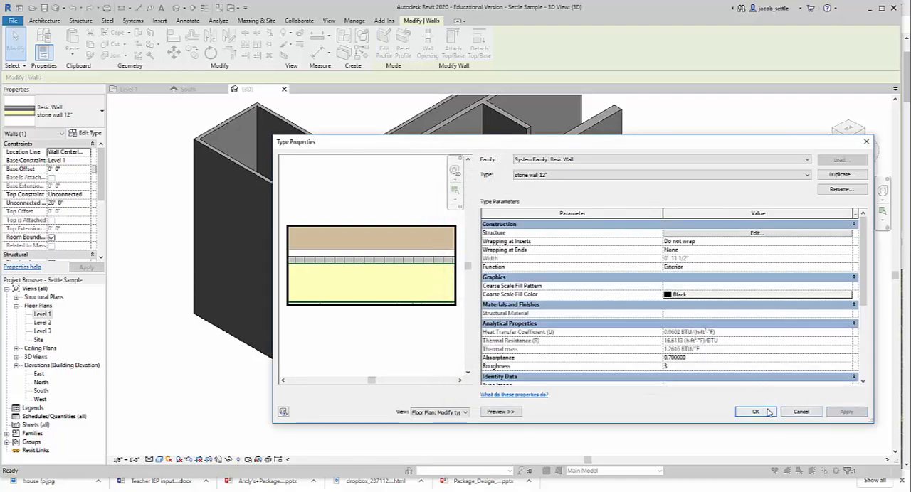
{"action": "left_click", "coordinate": [756, 412]}
{"action": "left_click", "coordinate": [702, 264]}
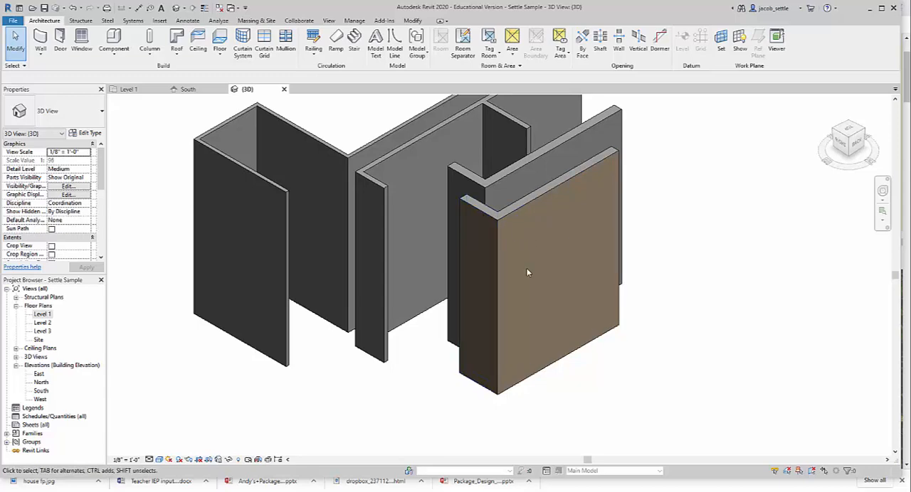
- Open the brick wall's exterior finish material, review its physical and appearance assets, and return to its graphics settings
{"action": "left_click", "coordinate": [514, 175]}
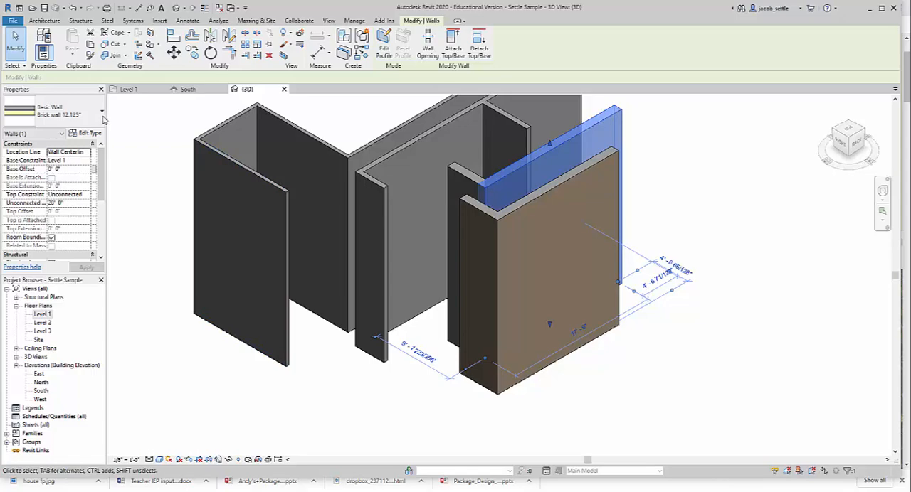
{"action": "left_click", "coordinate": [85, 133]}
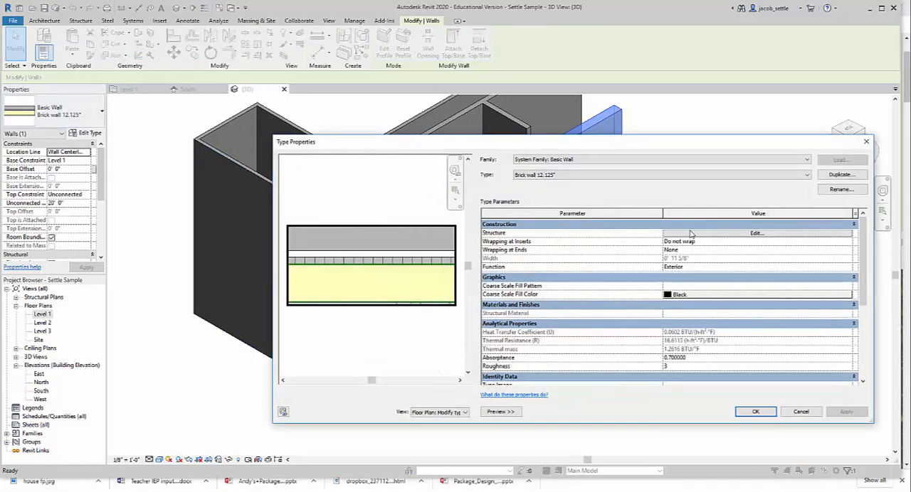
{"action": "left_click", "coordinate": [693, 234]}
{"action": "left_click", "coordinate": [655, 224]}
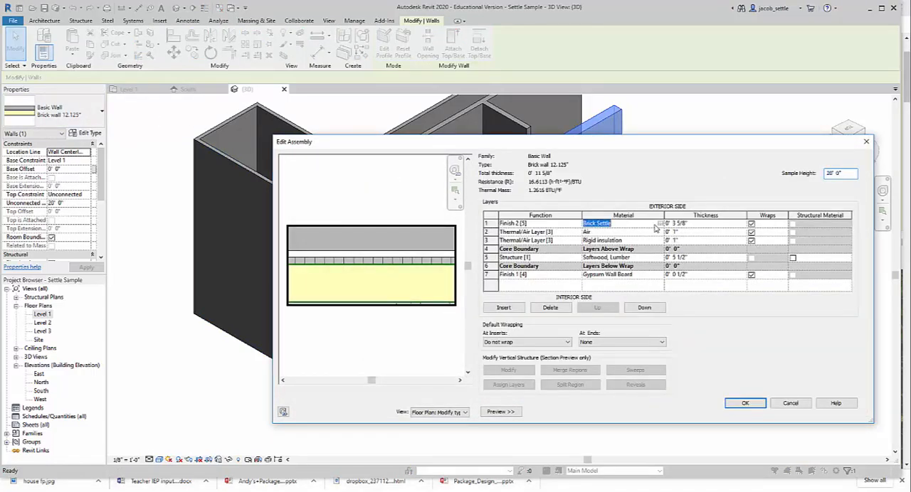
{"action": "left_click", "coordinate": [660, 223]}
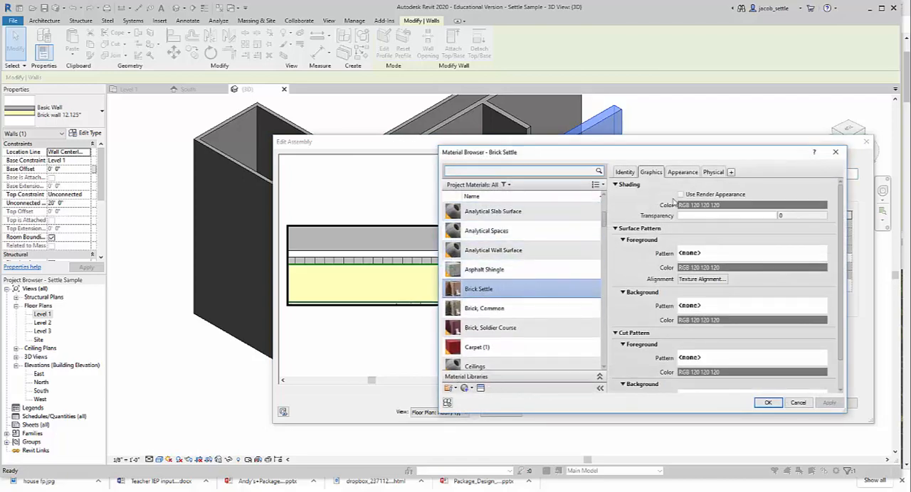
{"action": "left_click", "coordinate": [710, 173]}
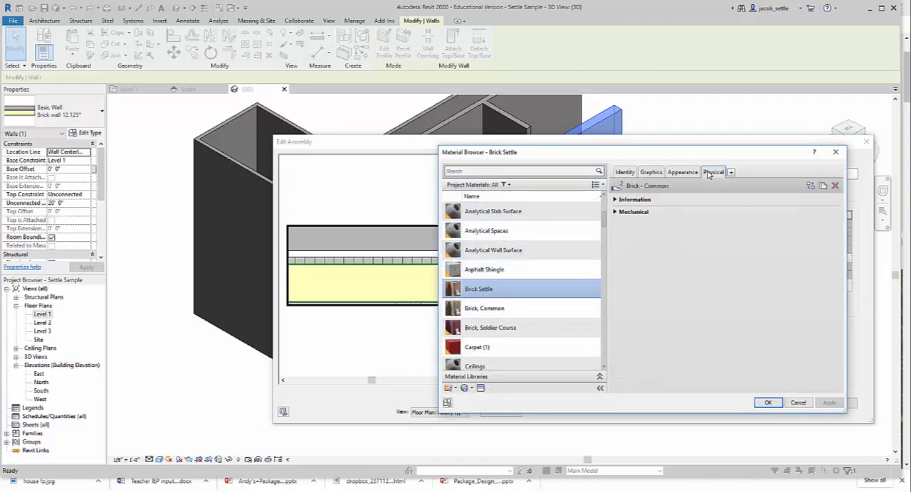
{"action": "left_click", "coordinate": [684, 173]}
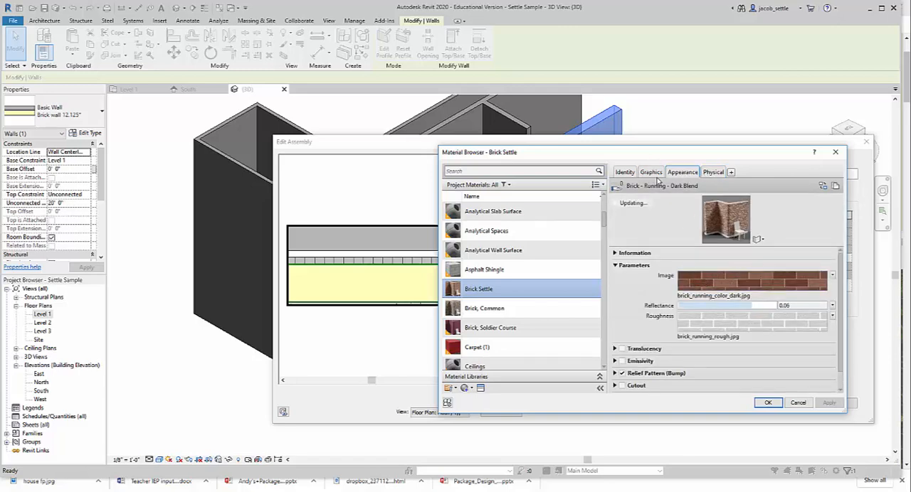
{"action": "left_click", "coordinate": [651, 173]}
- Set the brick material's shading color to dark red RGB 128-0-0 and accept the changes to the brick wall type
{"action": "left_click", "coordinate": [721, 206]}
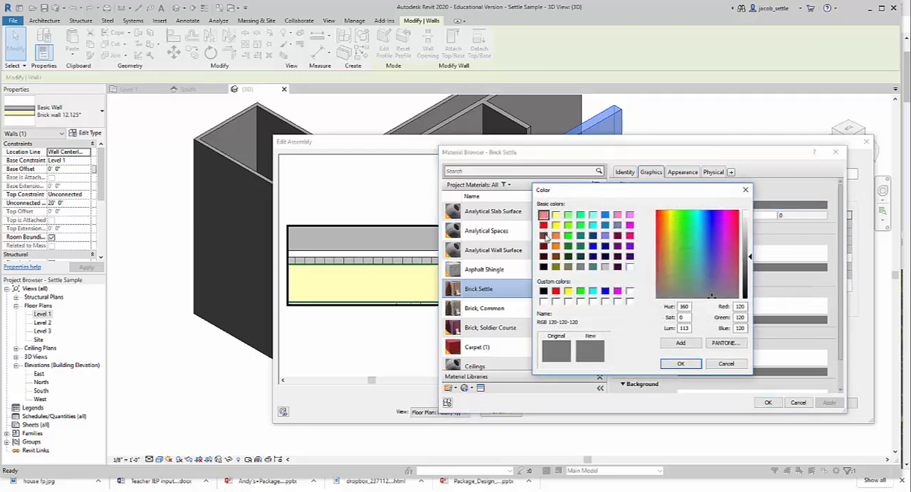
{"action": "left_click", "coordinate": [543, 246]}
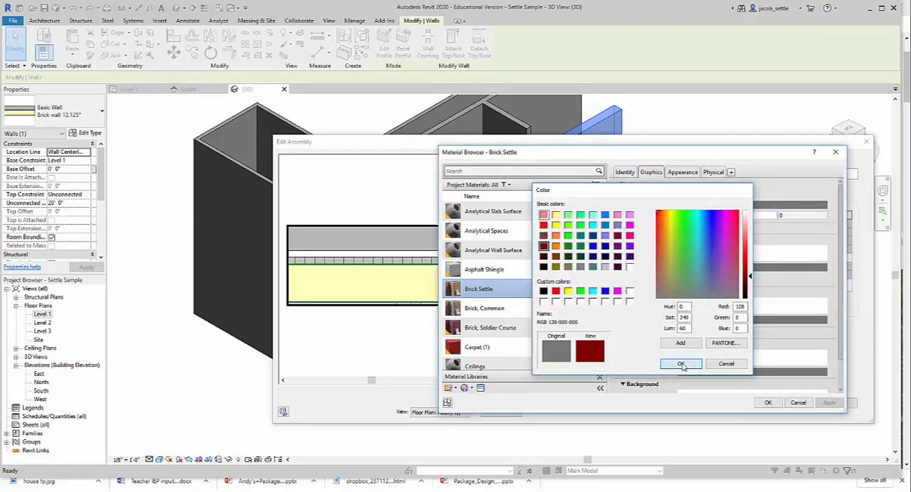
{"action": "left_click", "coordinate": [680, 364]}
{"action": "left_click", "coordinate": [827, 403]}
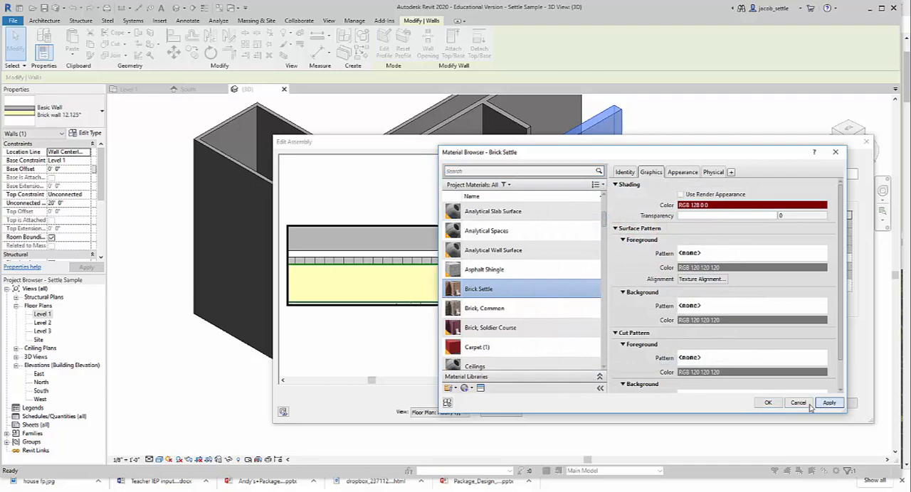
{"action": "left_click", "coordinate": [771, 404]}
{"action": "left_click", "coordinate": [744, 403]}
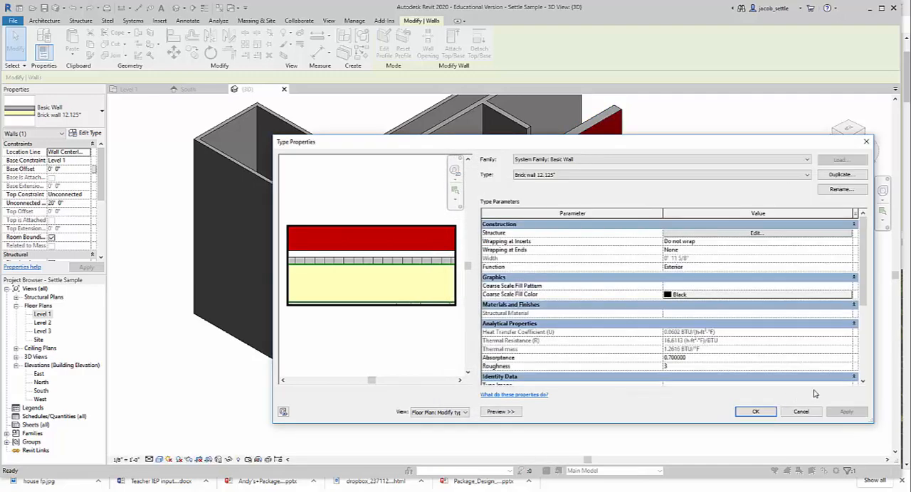
{"action": "left_click", "coordinate": [756, 412]}
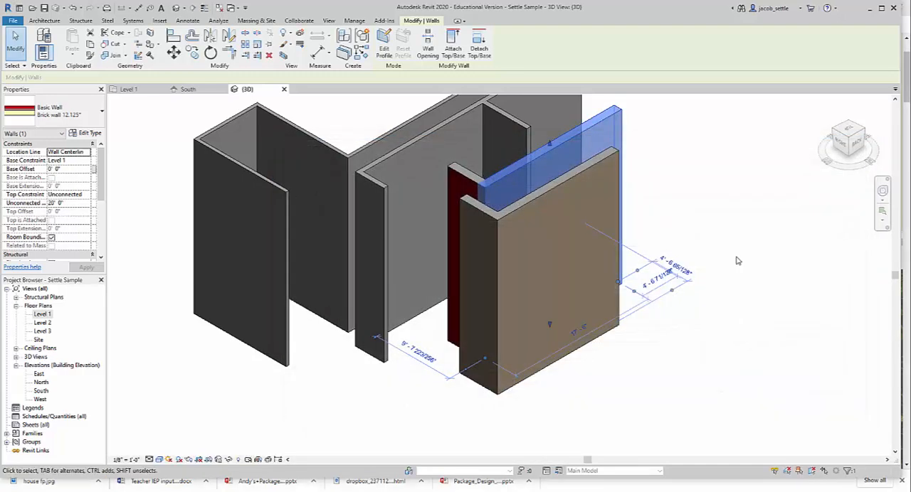
- Deselect the brick wall and display the 3D view in the Realistic visual style
{"action": "left_click", "coordinate": [736, 258]}
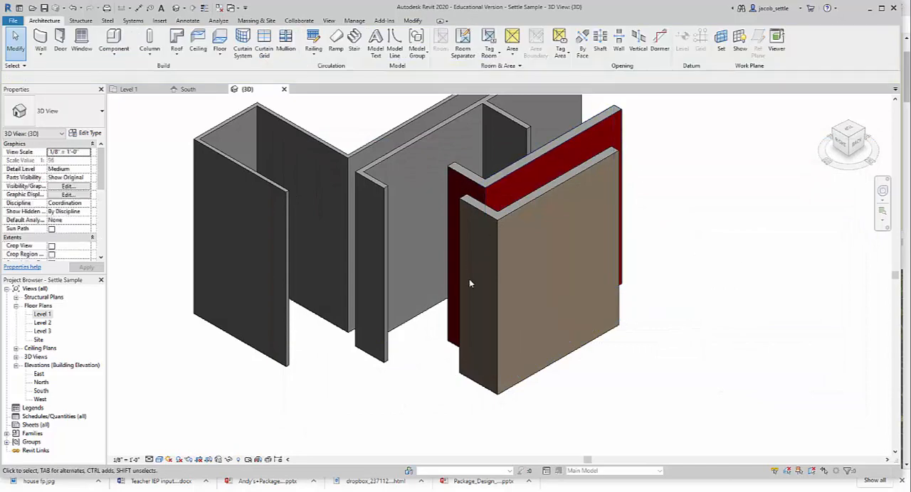
{"action": "left_click", "coordinate": [159, 460]}
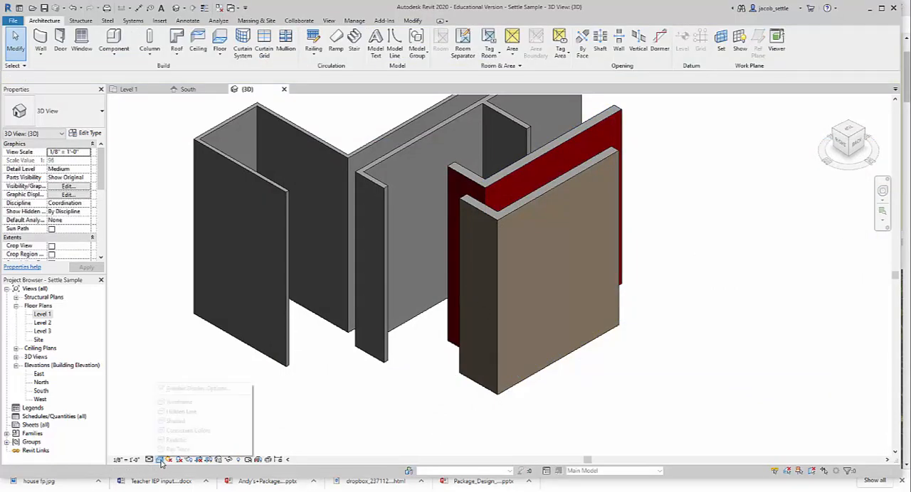
{"action": "left_click", "coordinate": [175, 440]}
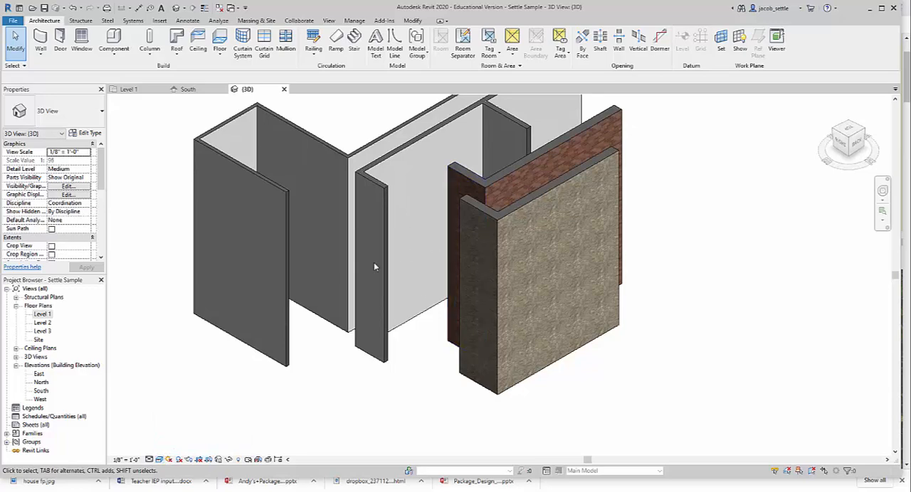